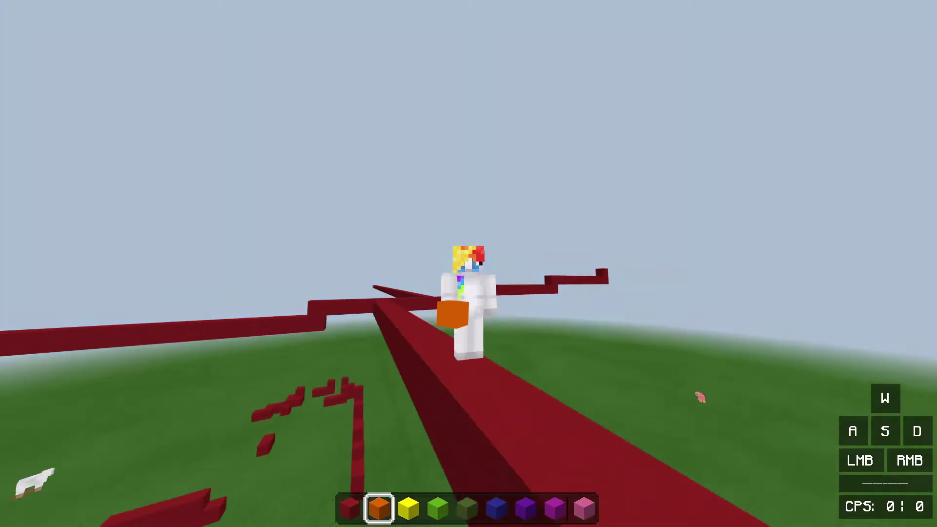
Step: Cycle through the camera perspectives and place an orange block on the pillar
key("F5")
key("F5")
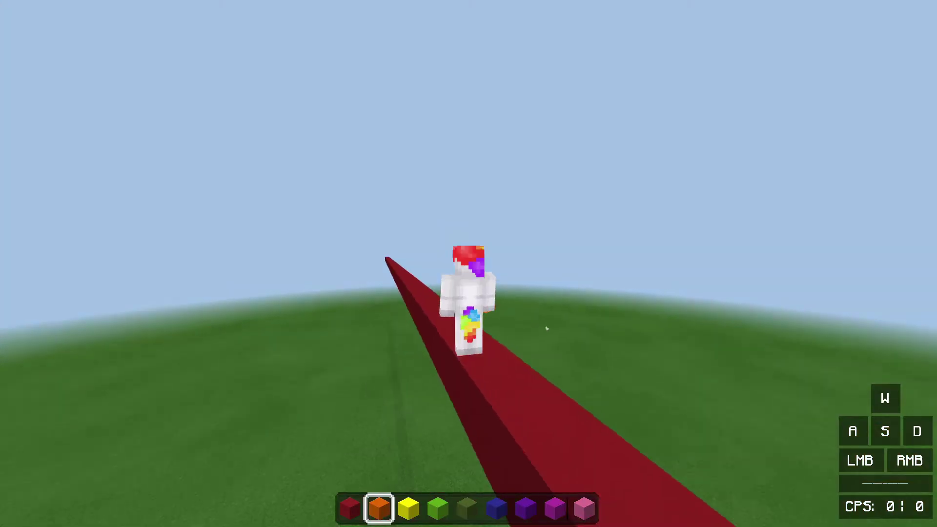
key("F5")
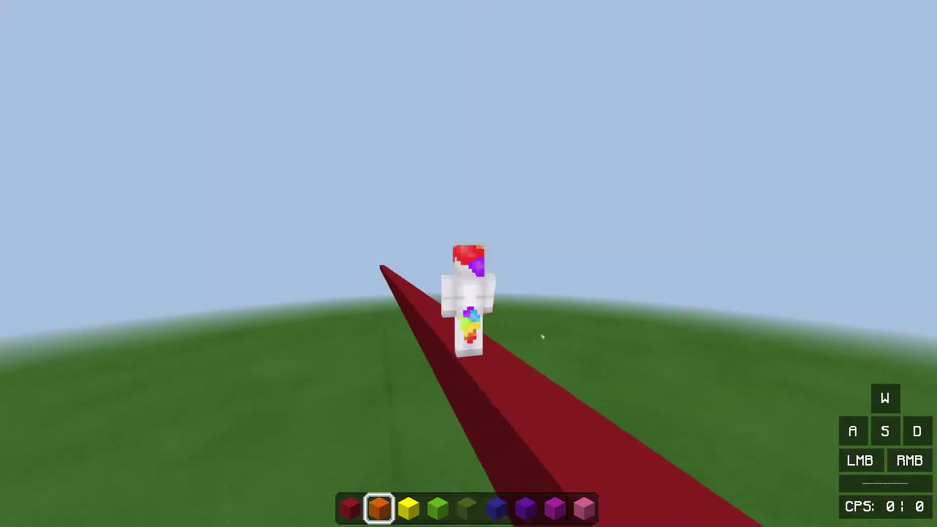
key("F5")
right_click(469, 264)
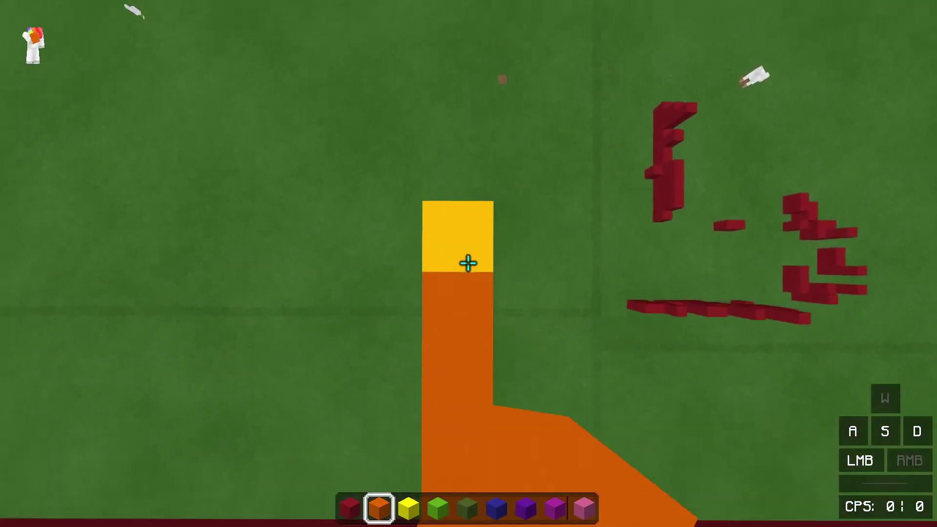
key("F5")
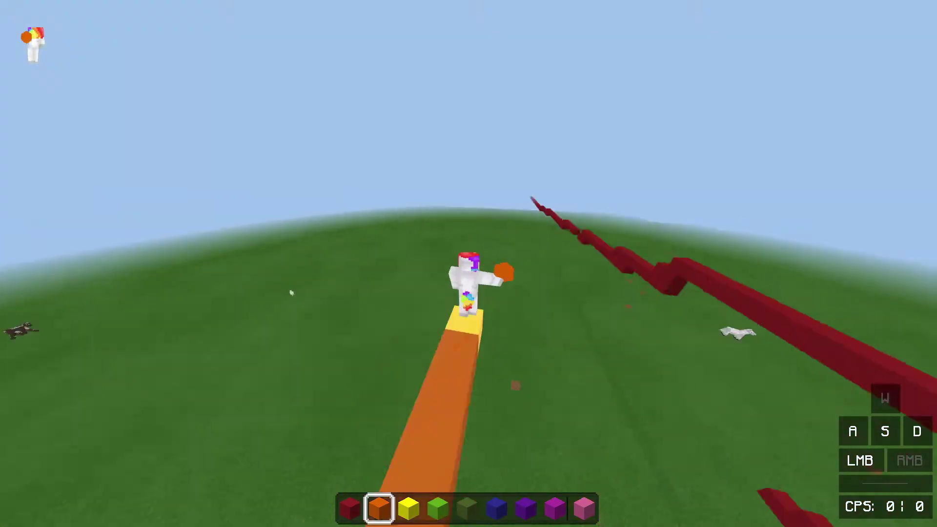
Step: Look around in first person, return to the rear third-person view, and walk backward
key("F5")
key("F5")
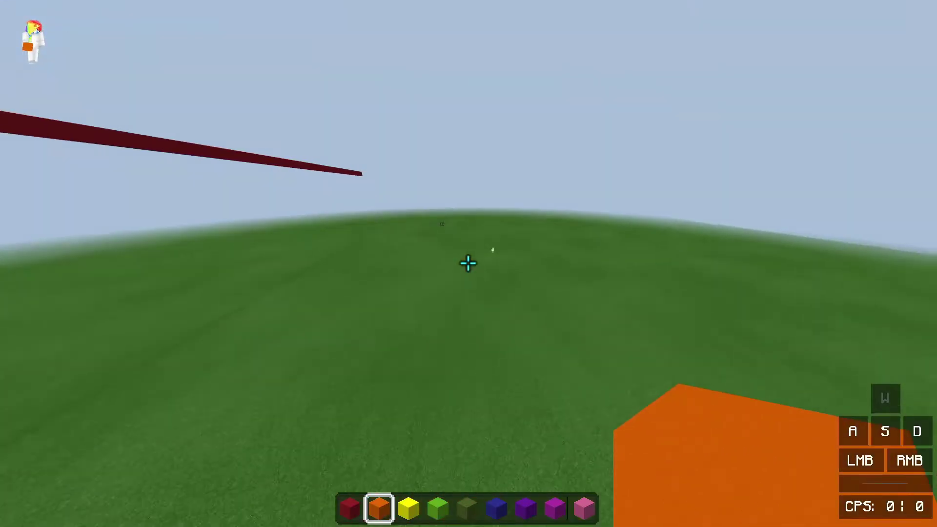
left_click(468, 263)
left_click(468, 264)
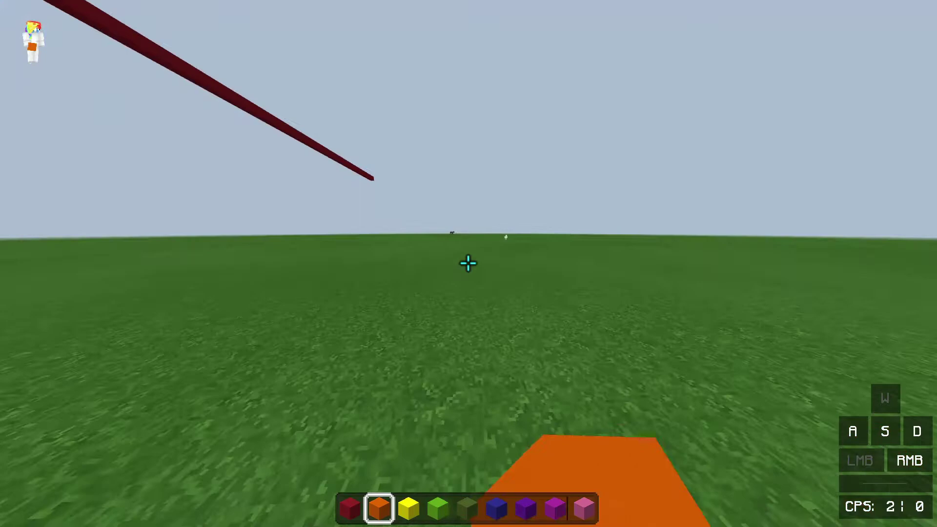
left_click(468, 264)
left_click(468, 263)
left_click(468, 264)
key("F5")
key("F5")
key("F5")
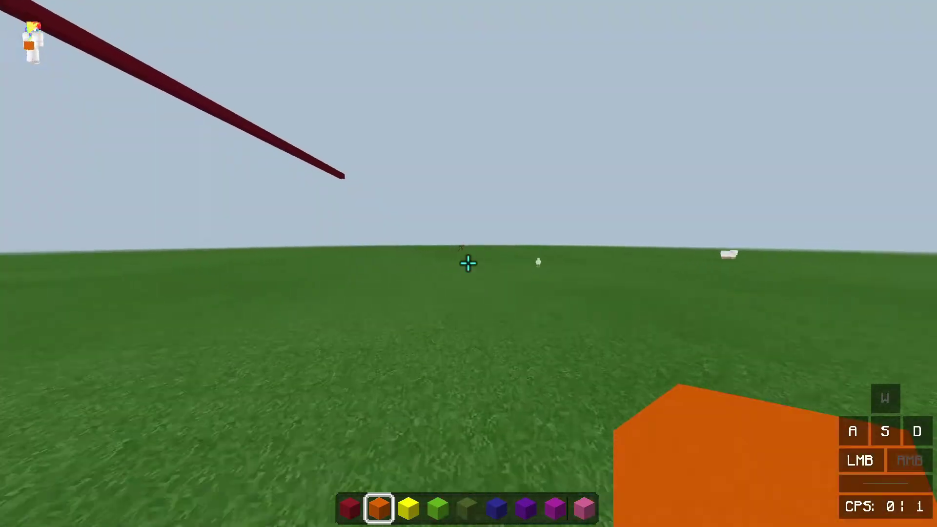
key("F5")
key("F5")
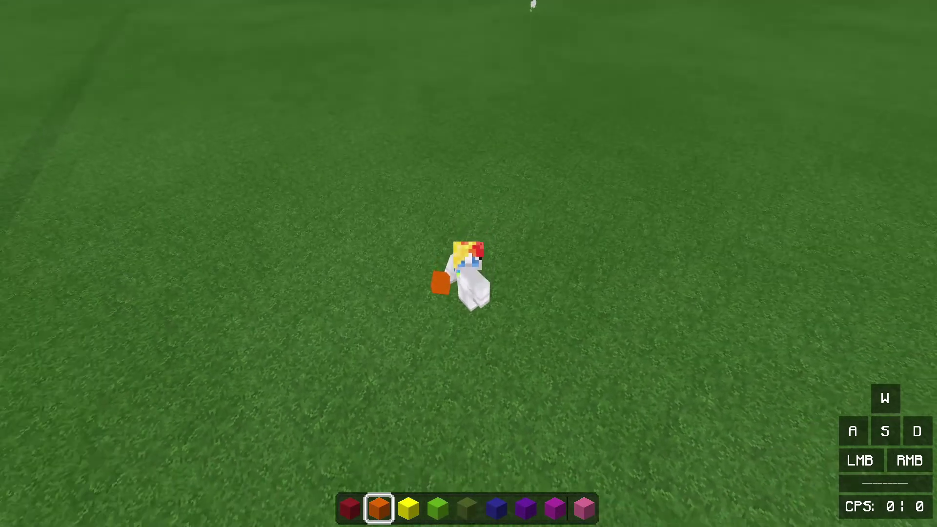
key("s")
key("s")
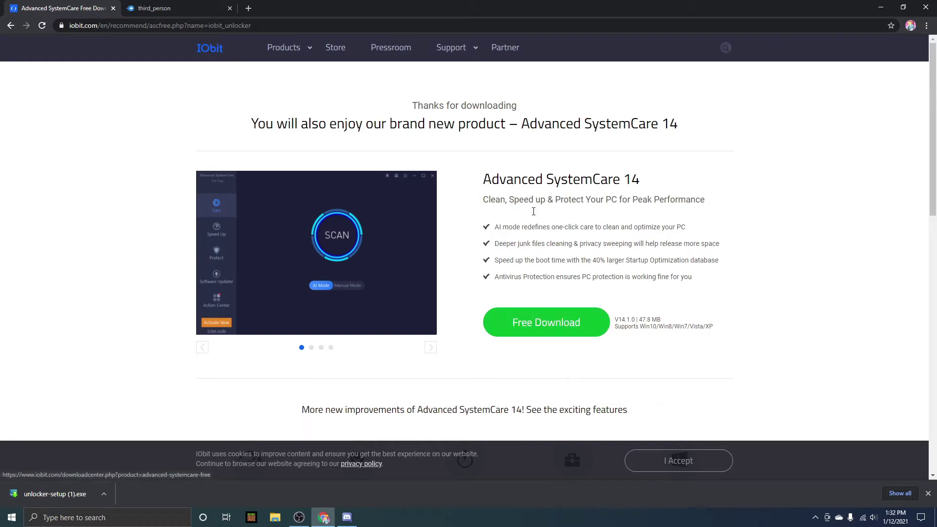
Step: Download the 1.34KB third_person.json file from its MediaFire page
left_click(161, 8)
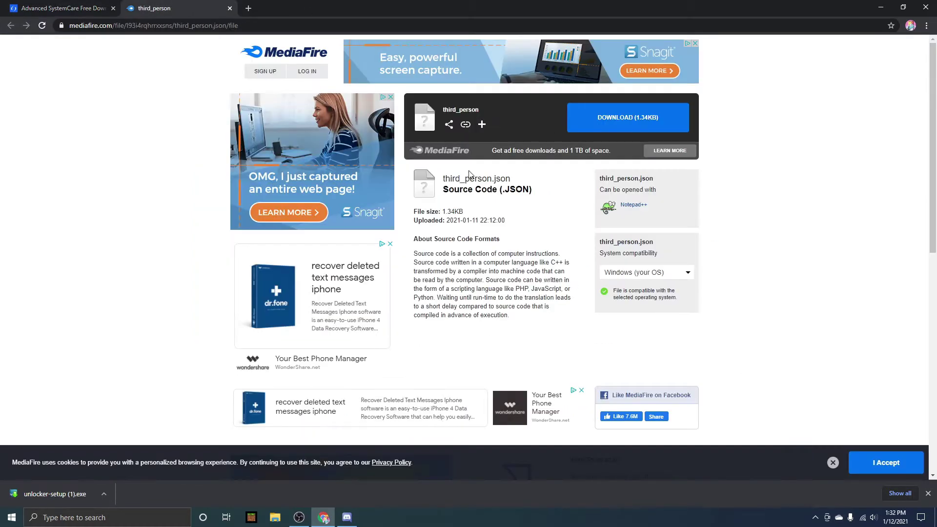
scroll(557, 186, "down", 8)
scroll(575, 215, "up", 4)
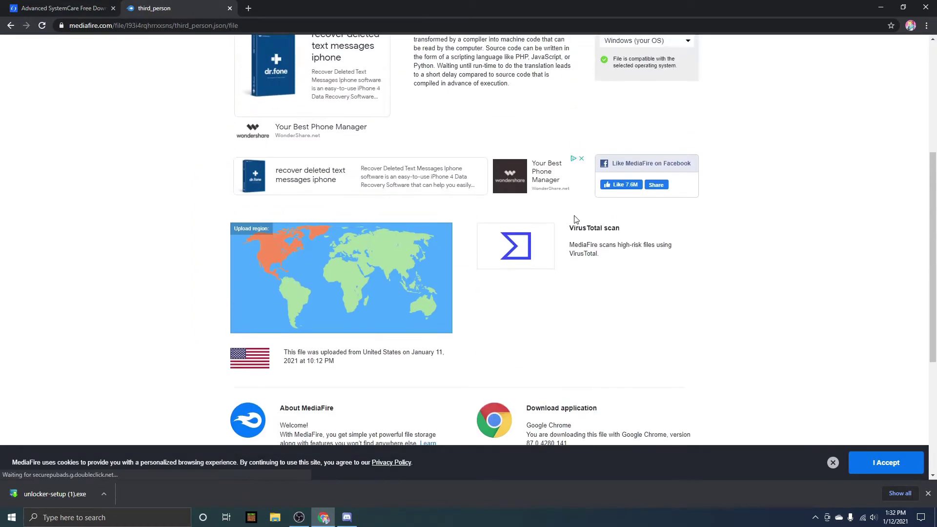
middle_click(575, 148)
scroll(575, 148, "up", 4)
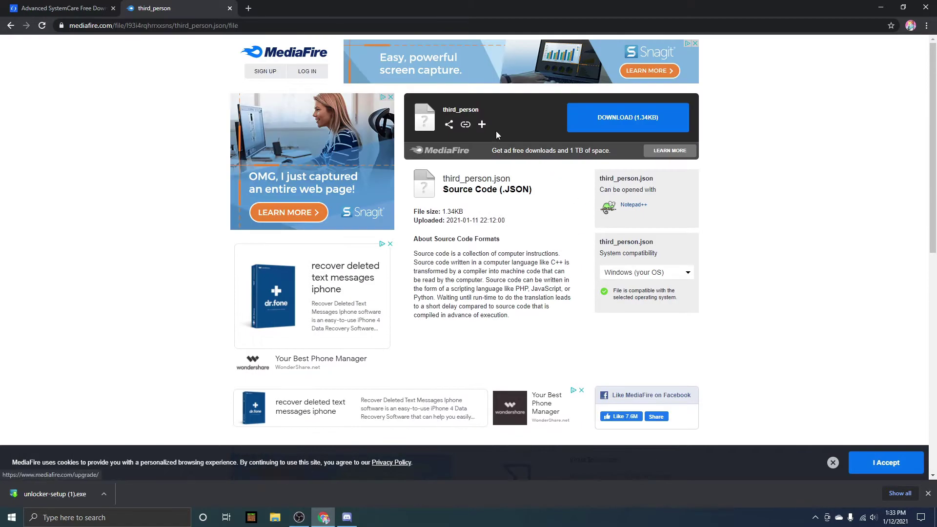
left_click(581, 128)
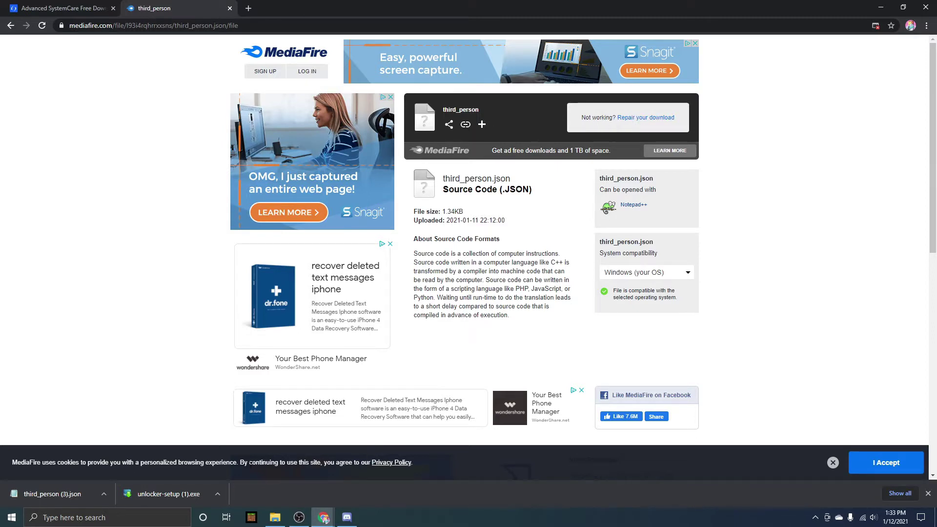
Step: Close the Install Required pop-up window and return to the IObit Advanced SystemCare page
mouse_move(325, 519)
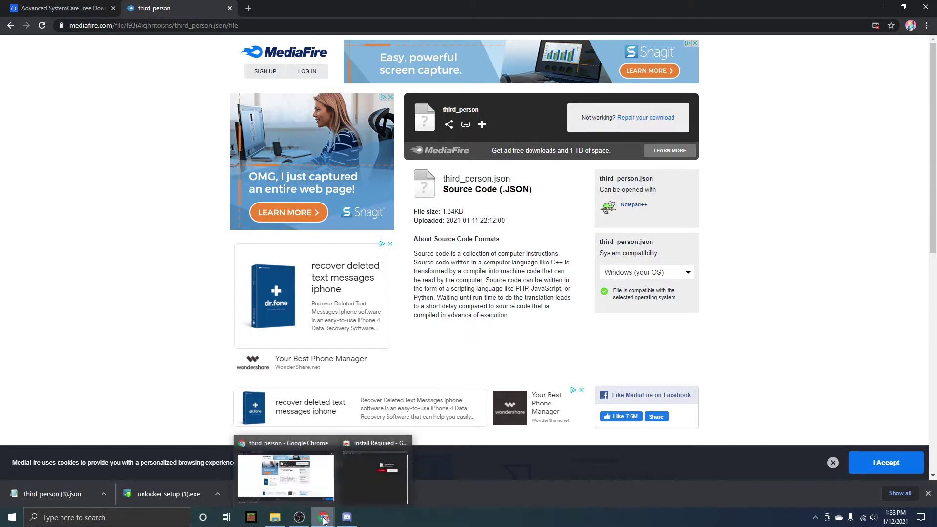
left_click(374, 471)
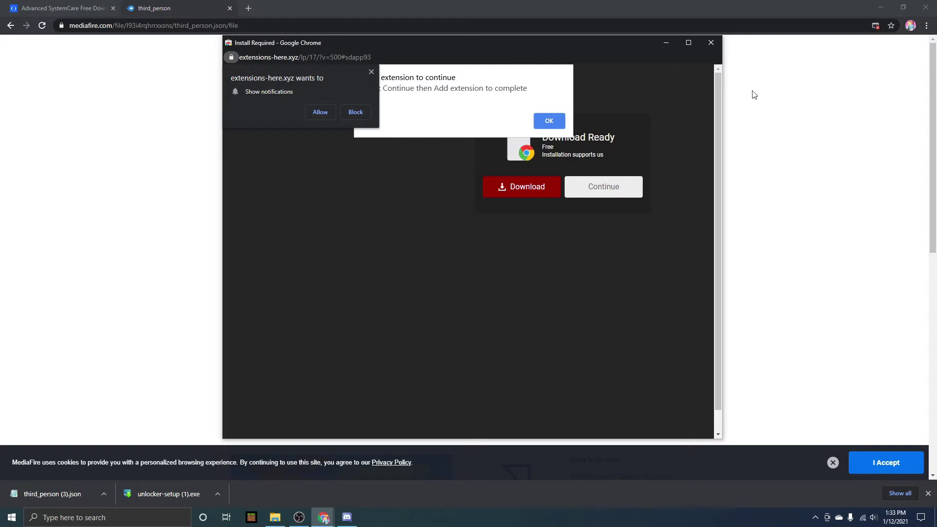
left_click(711, 43)
scroll(432, 196, "down", 2)
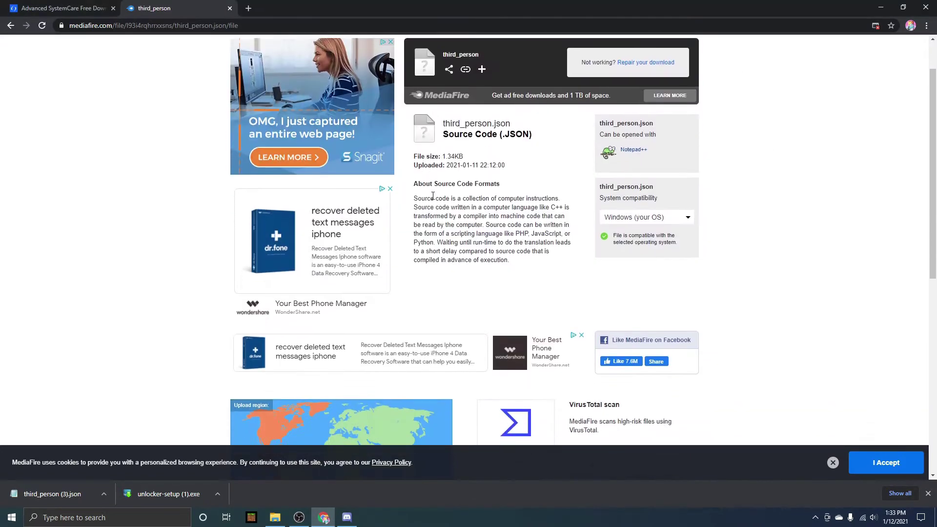
scroll(433, 196, "down", 8)
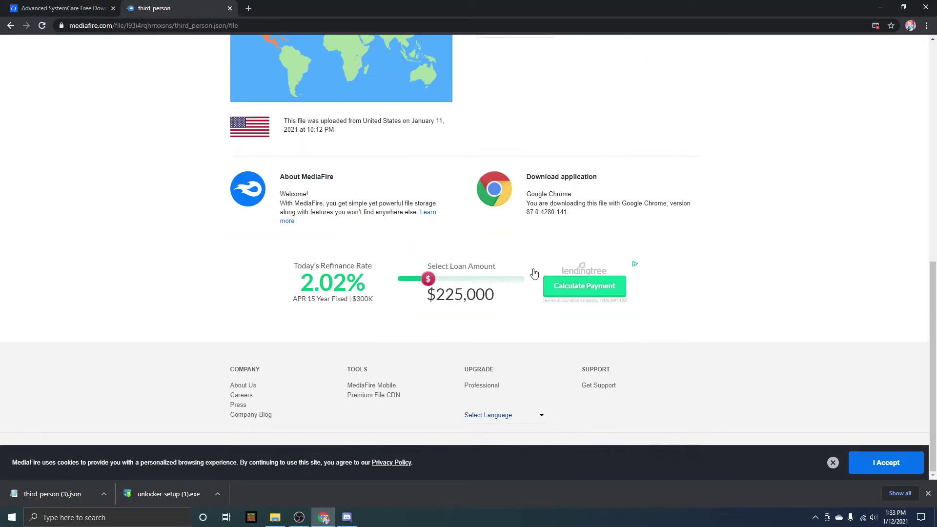
scroll(503, 221, "up", 10)
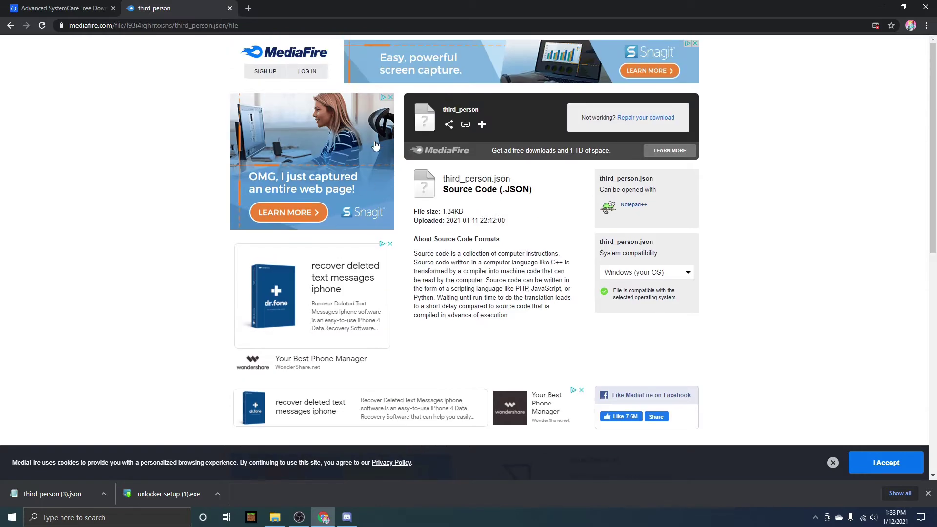
left_click(59, 9)
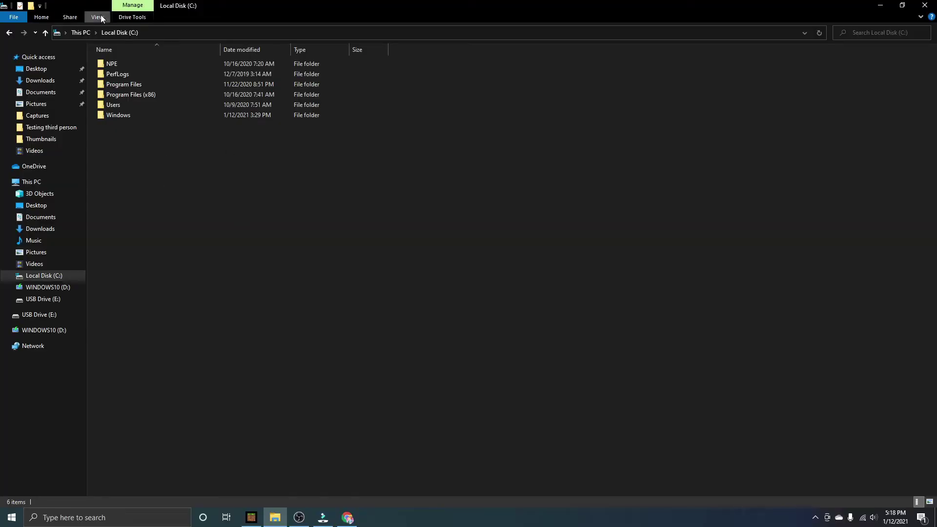
Step: Enable Hidden items for Local Disk (C:) and open the Program Files folder
left_click(100, 17)
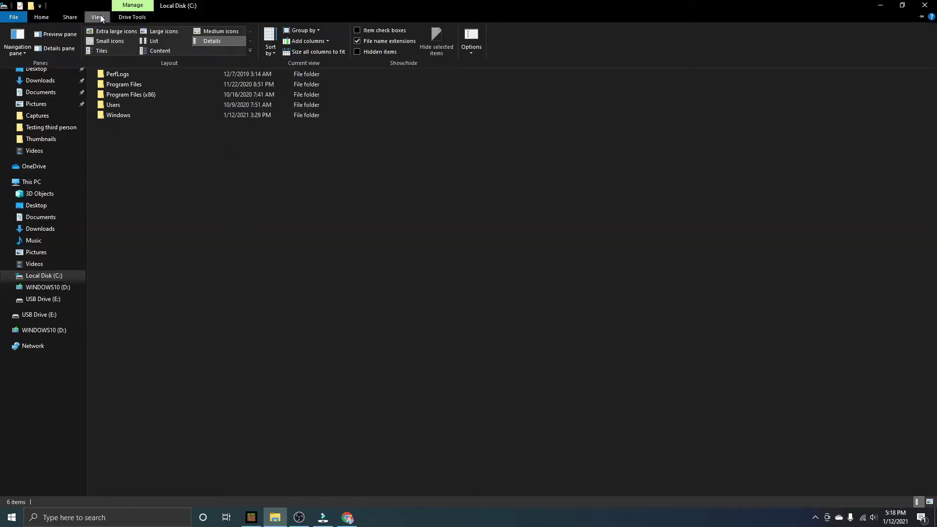
left_click(357, 52)
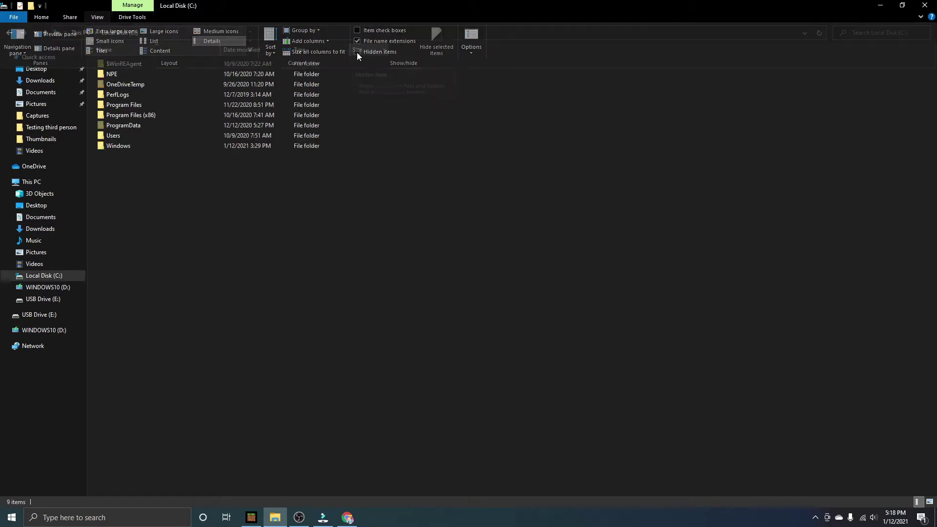
double_click(128, 105)
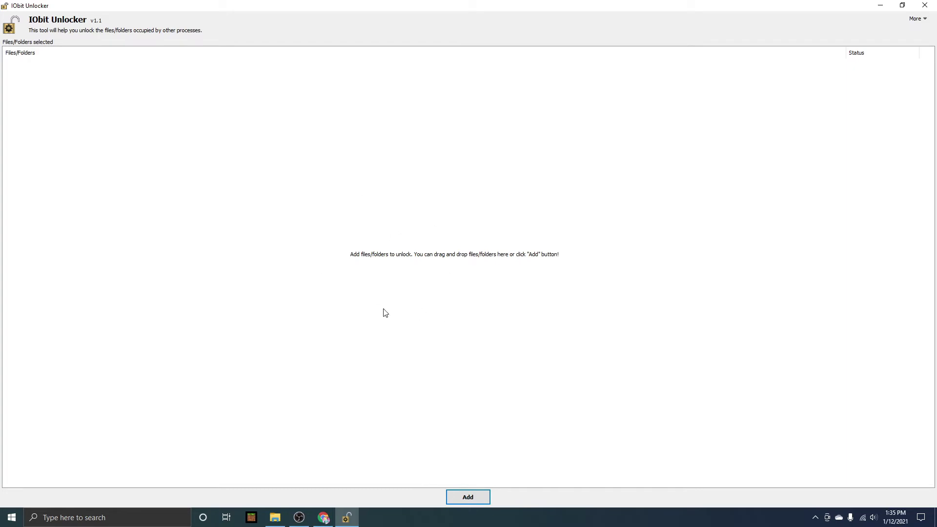
Step: Browse Local Disk (C:) > Program Files > WindowsApps in the Browse for Files or Folders dialog
left_click(469, 495)
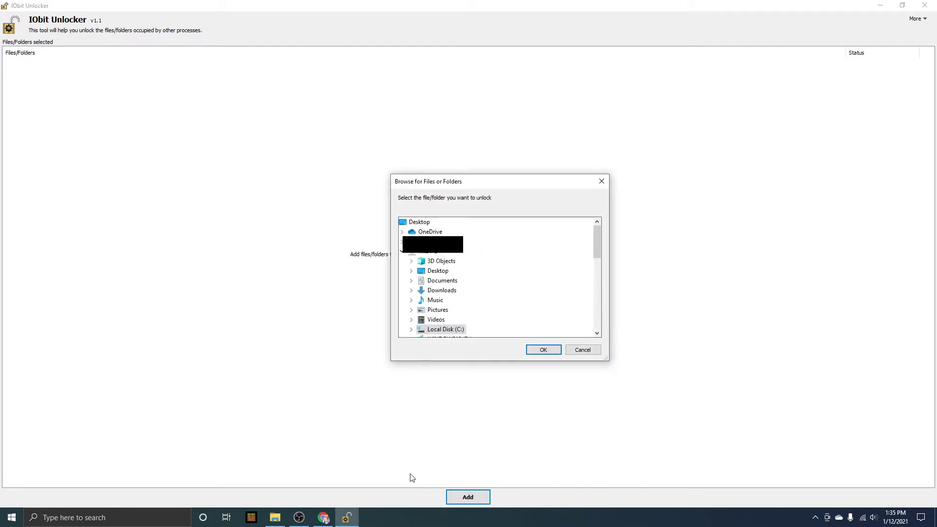
scroll(467, 269, "down", 1)
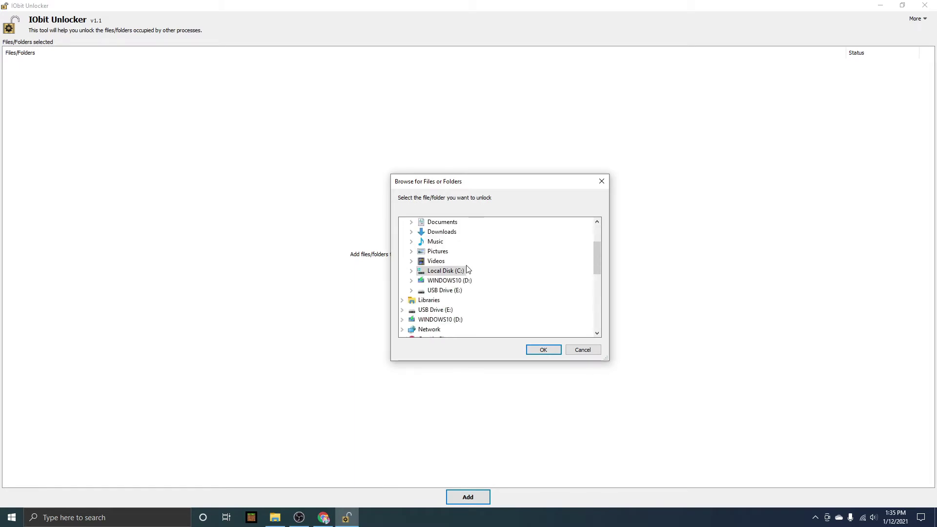
left_click(412, 272)
scroll(425, 275, "down", 1)
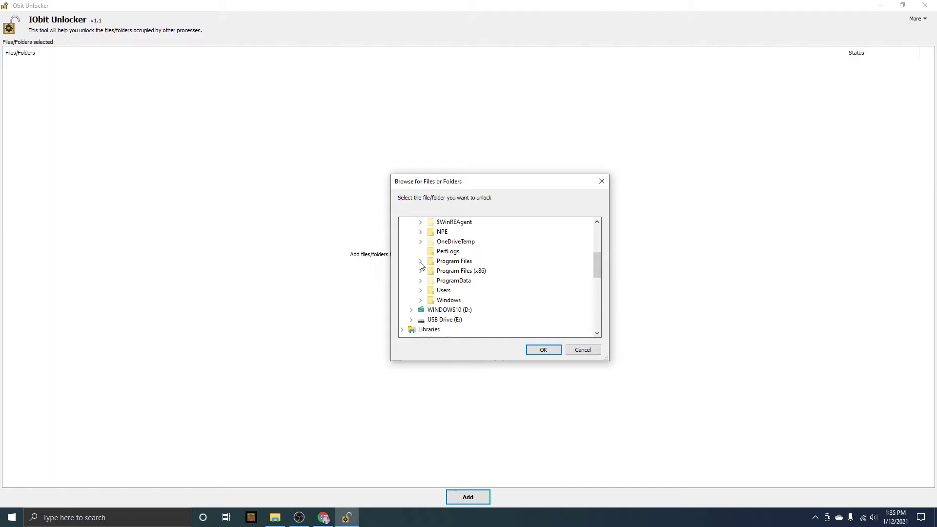
left_click(421, 262)
scroll(432, 283, "down", 2)
scroll(432, 283, "down", 3)
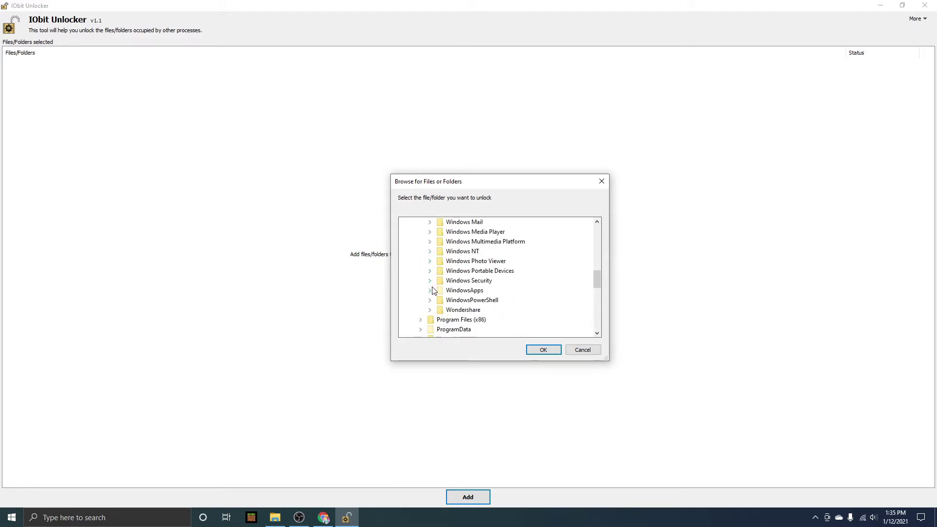
left_click(429, 290)
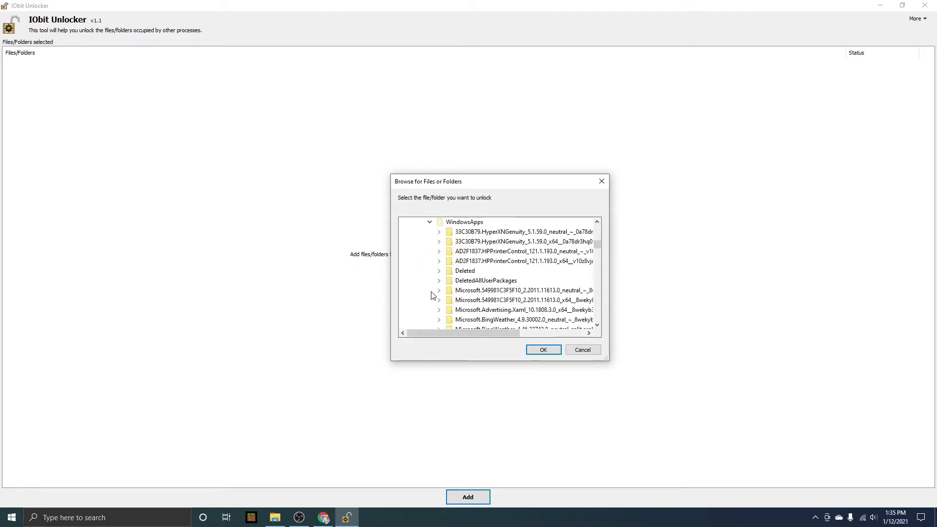
scroll(431, 295, "up", 2)
scroll(432, 295, "down", 4)
scroll(432, 293, "down", 6)
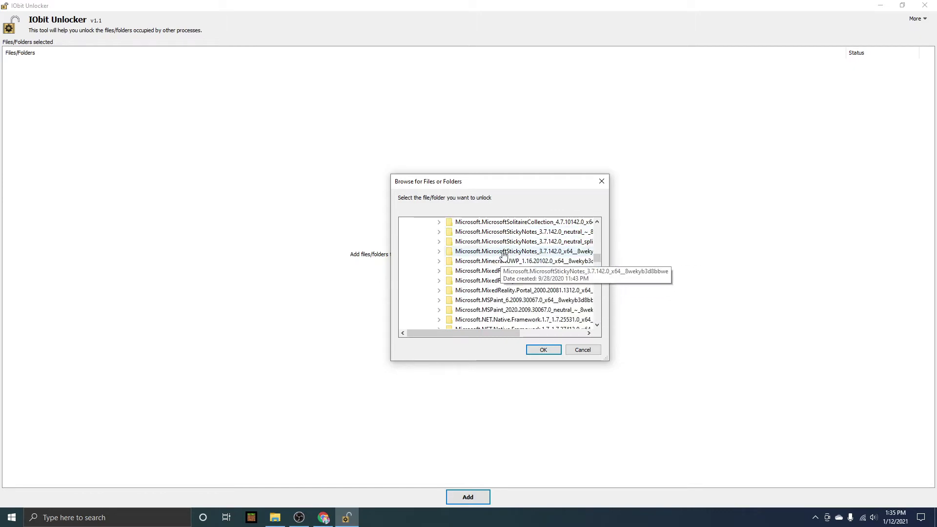
scroll(507, 254, "down", 1)
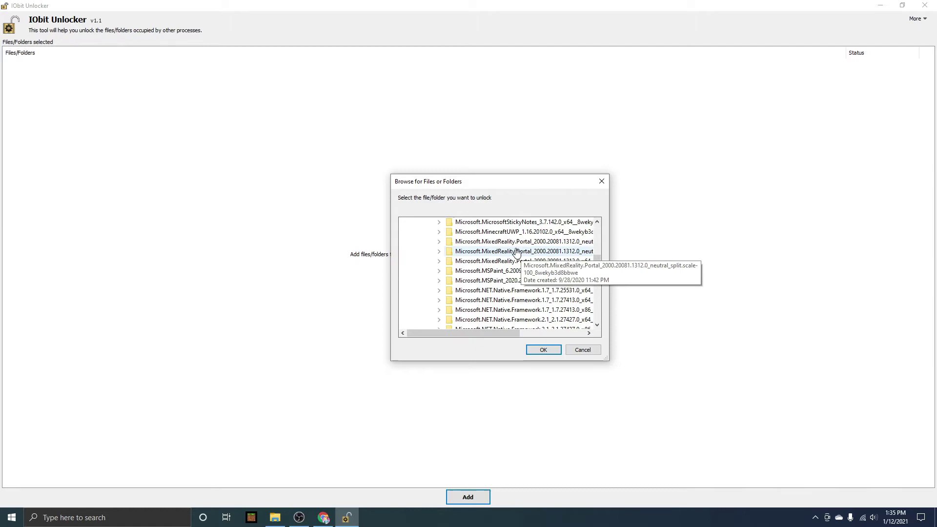
scroll(493, 253, "up", 1)
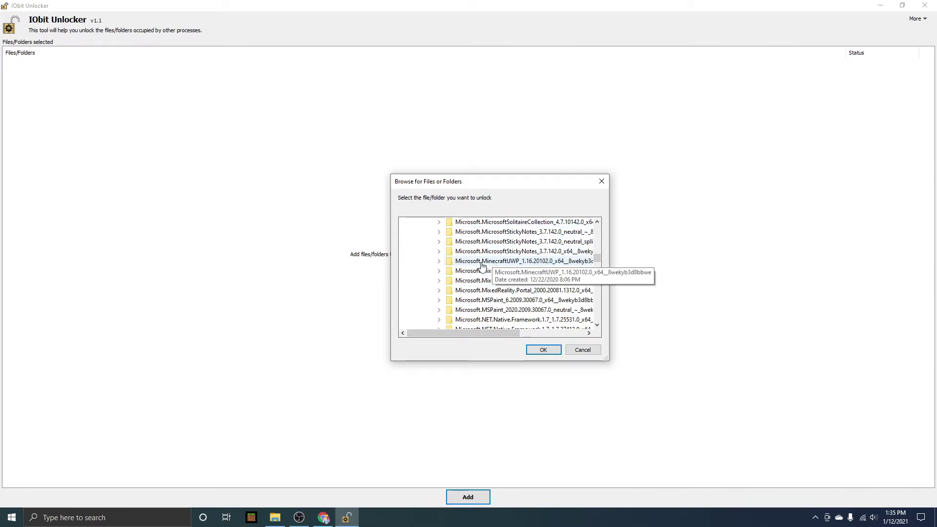
Step: Expand MinecraftUWP > data > definitions > cameras > cameras and select third_person_edited - Copy.json
left_click(441, 266)
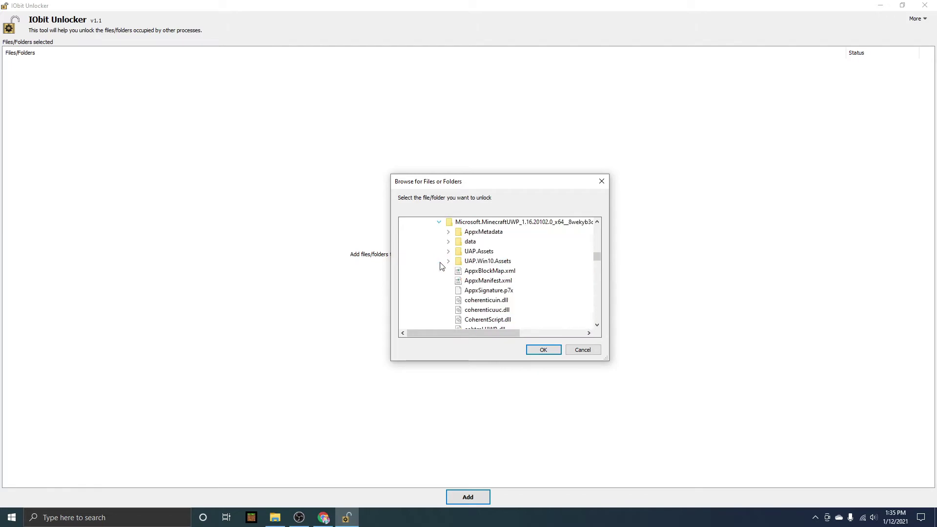
scroll(435, 276, "up", 1)
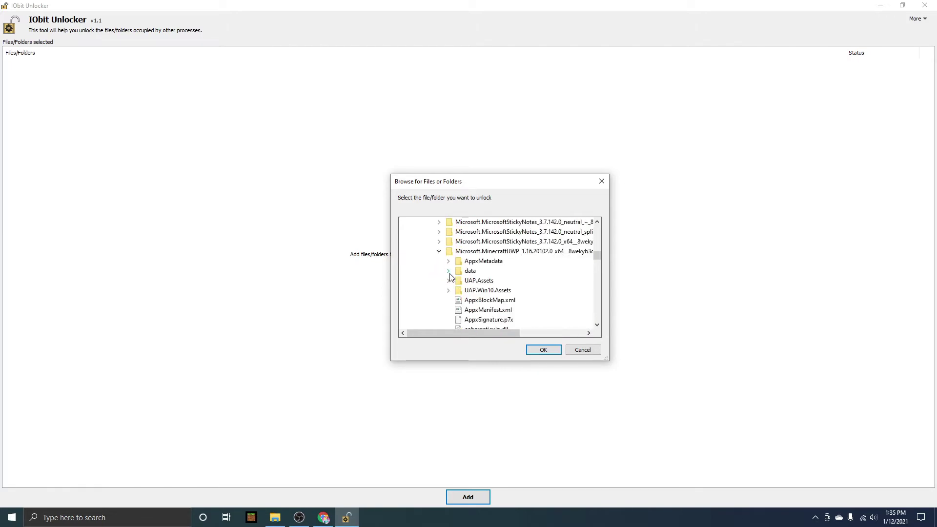
left_click(448, 271)
scroll(451, 277, "up", 1)
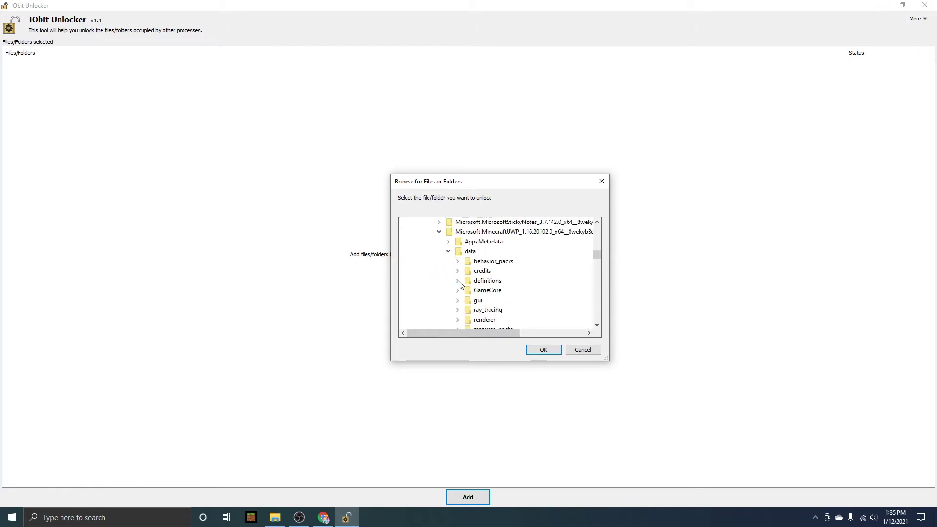
left_click(458, 281)
left_click(467, 281)
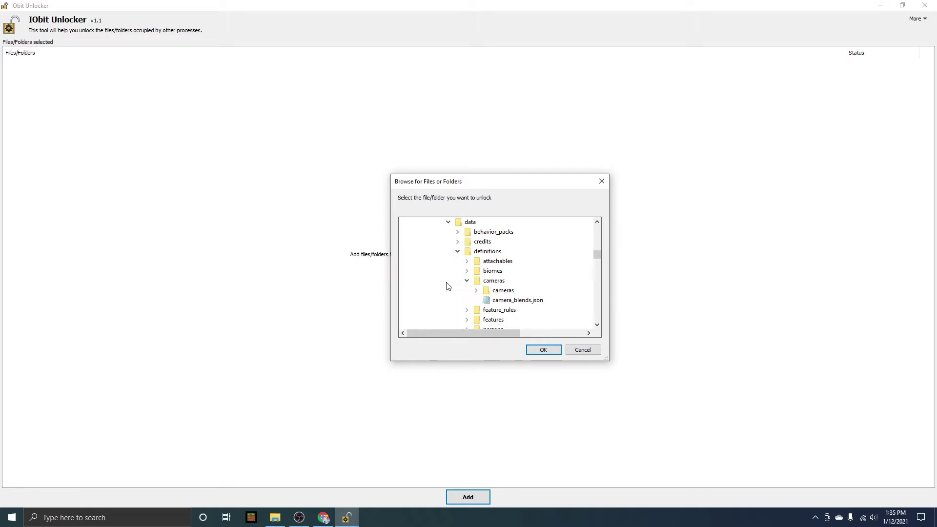
left_click(477, 262)
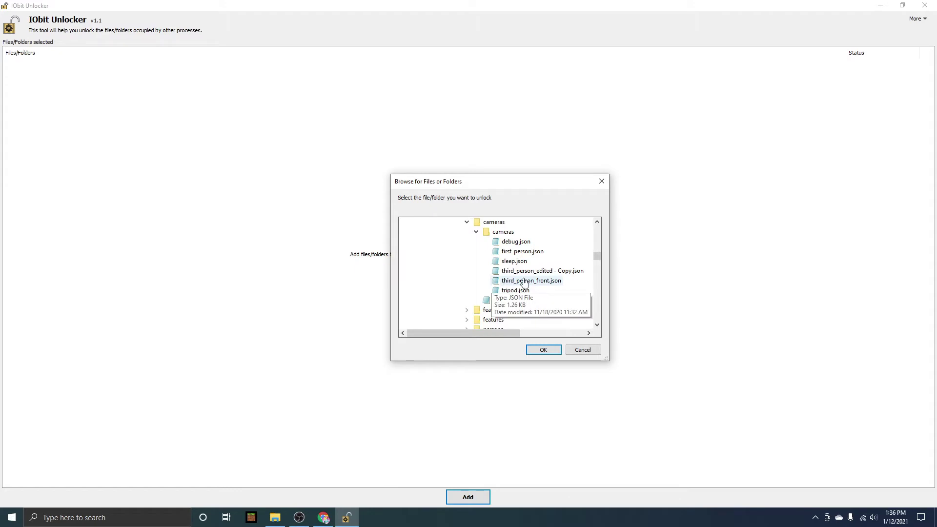
left_click(552, 274)
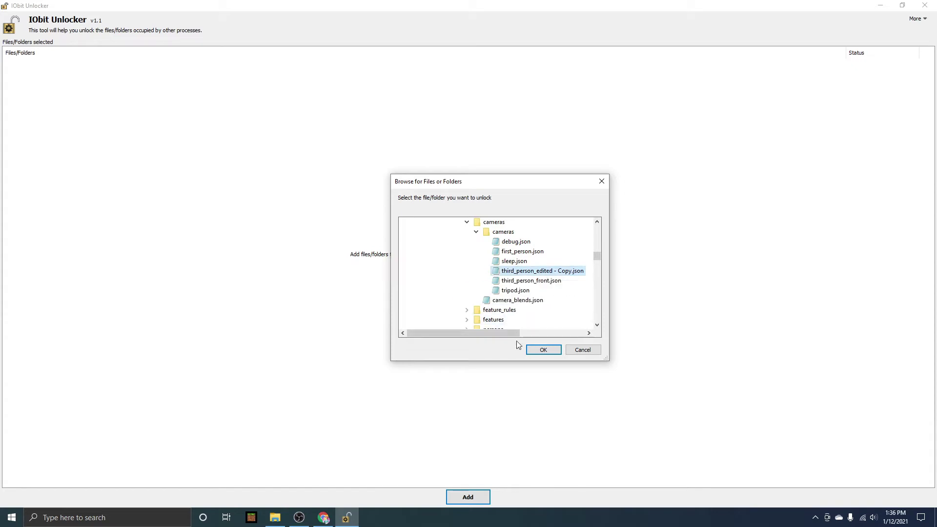
Step: Unlock & Delete third_person_edited - Copy.json permanently, then exit and relaunch IObit Unlocker
left_click(543, 351)
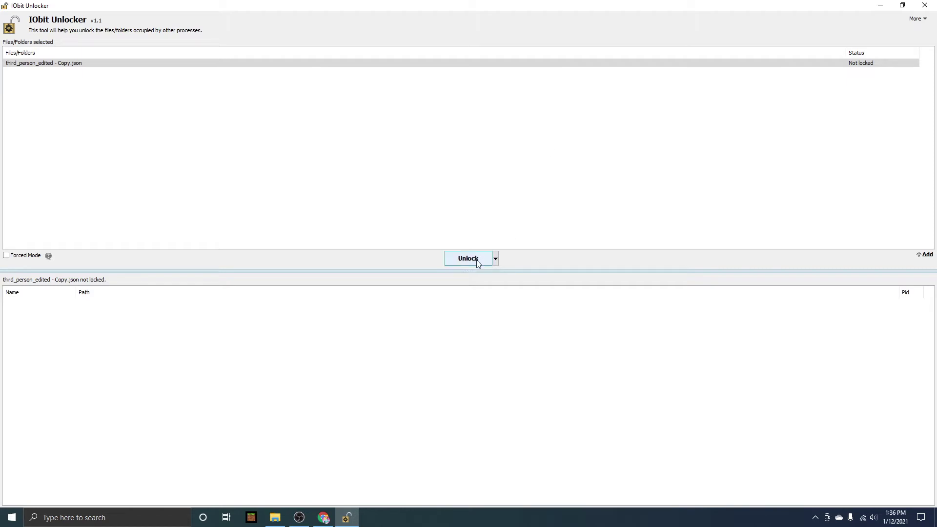
left_click(496, 259)
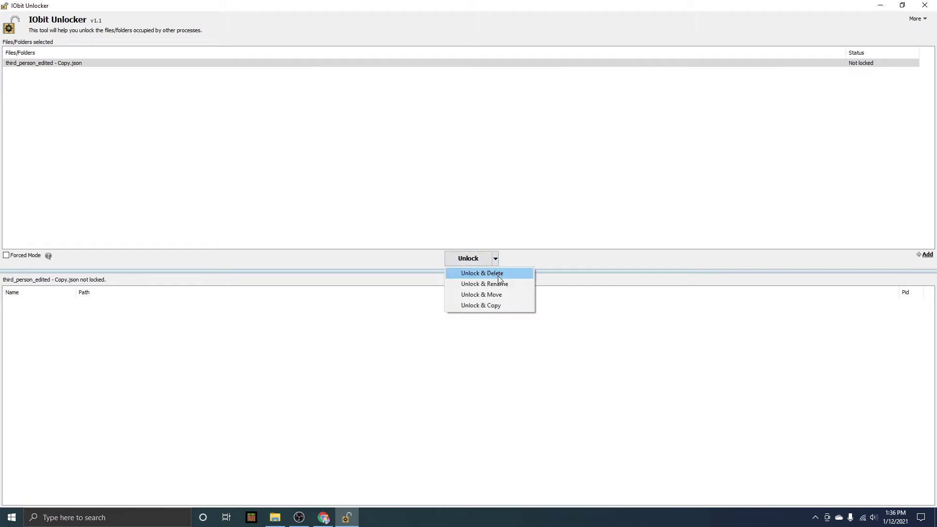
left_click(499, 275)
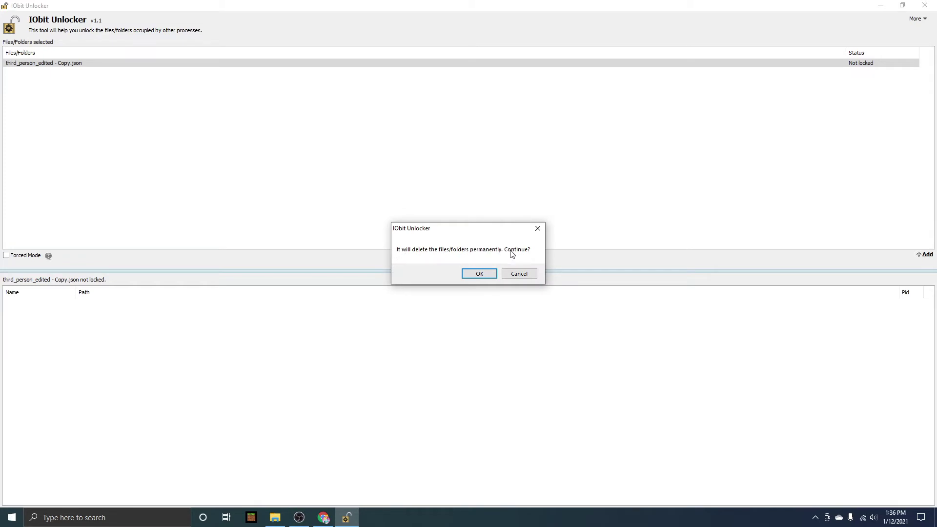
left_click(479, 275)
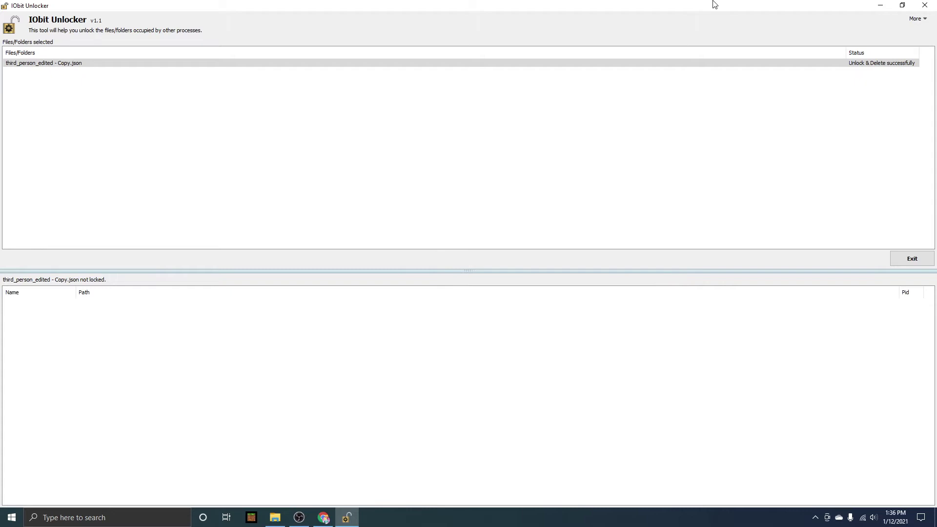
left_click(912, 260)
left_click(142, 519)
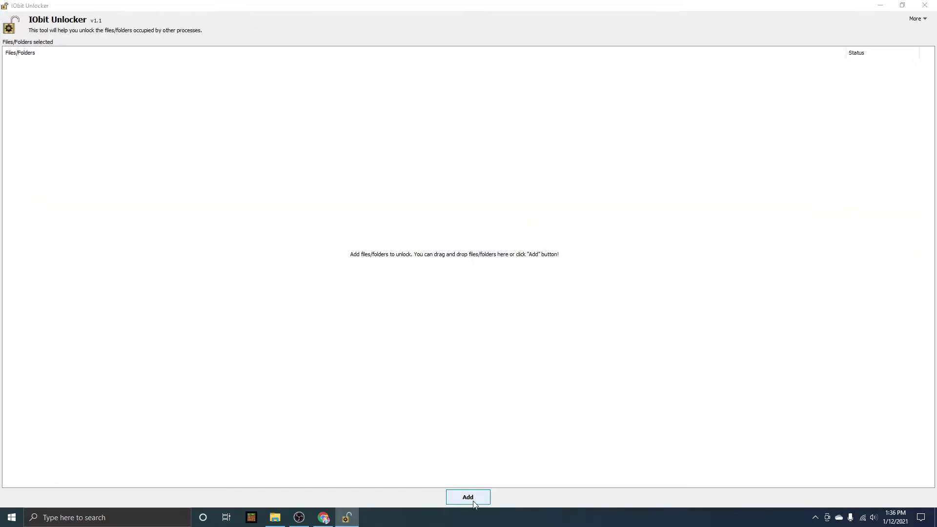
Step: Add third_person (3).json from the Downloads folder to the Unlocker file list
left_click(474, 503)
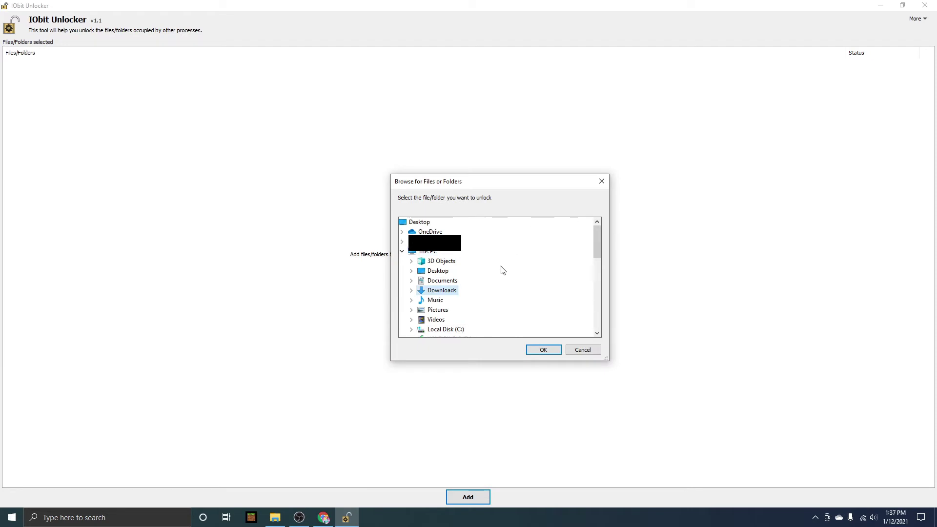
left_click(411, 291)
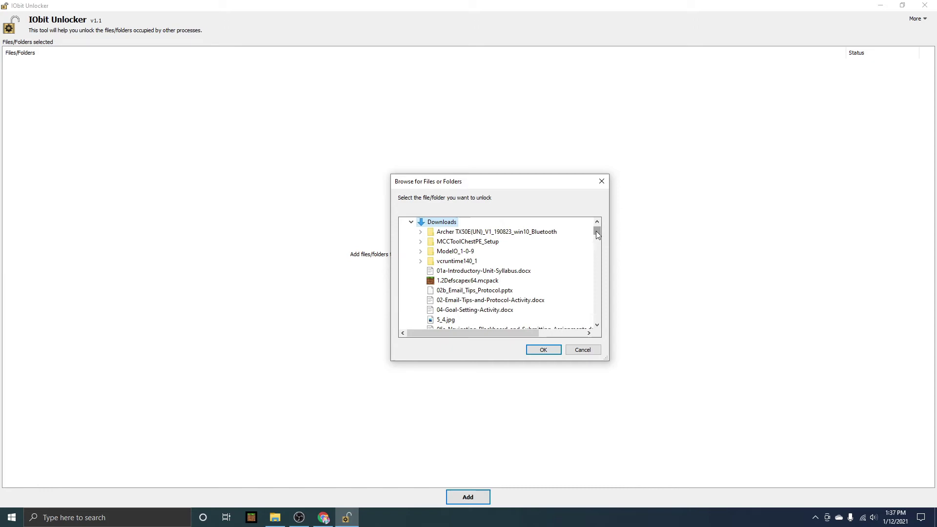
left_click_drag(596, 230, 513, 293)
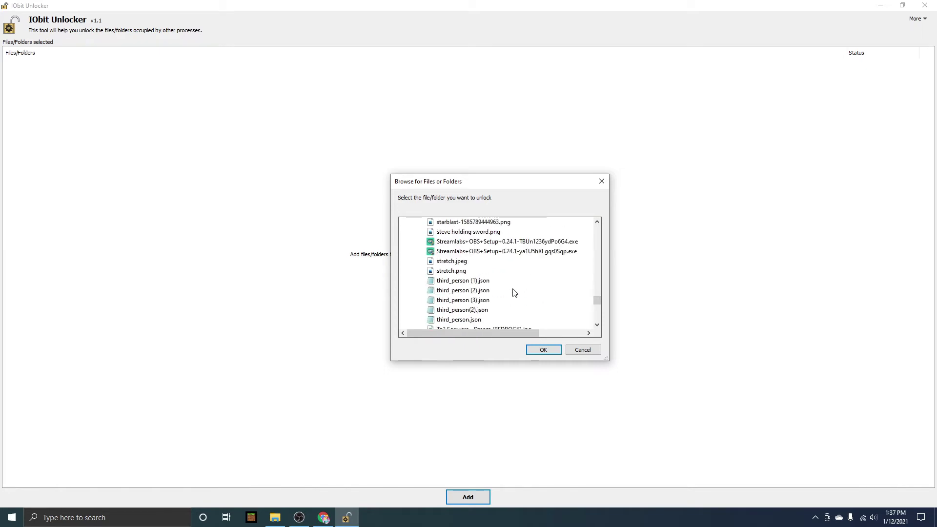
left_click(471, 300)
scroll(516, 290, "down", 1)
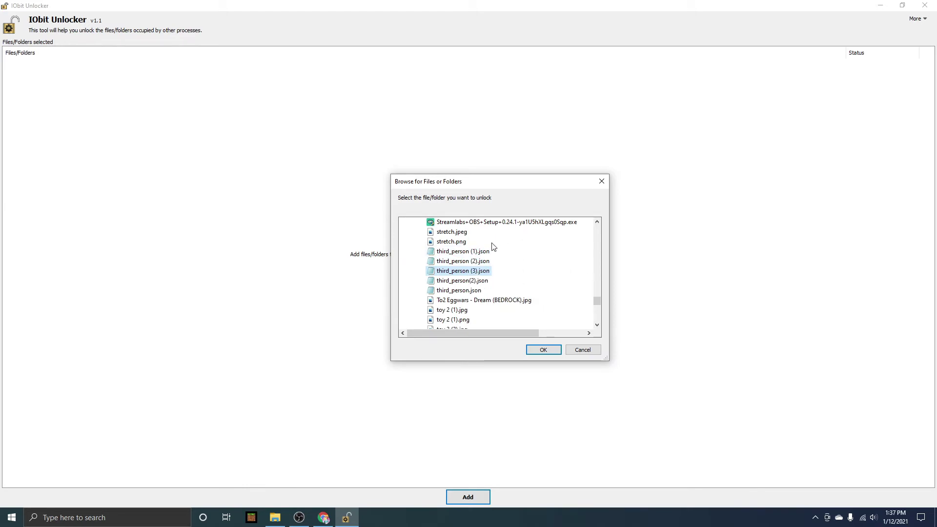
left_click(543, 350)
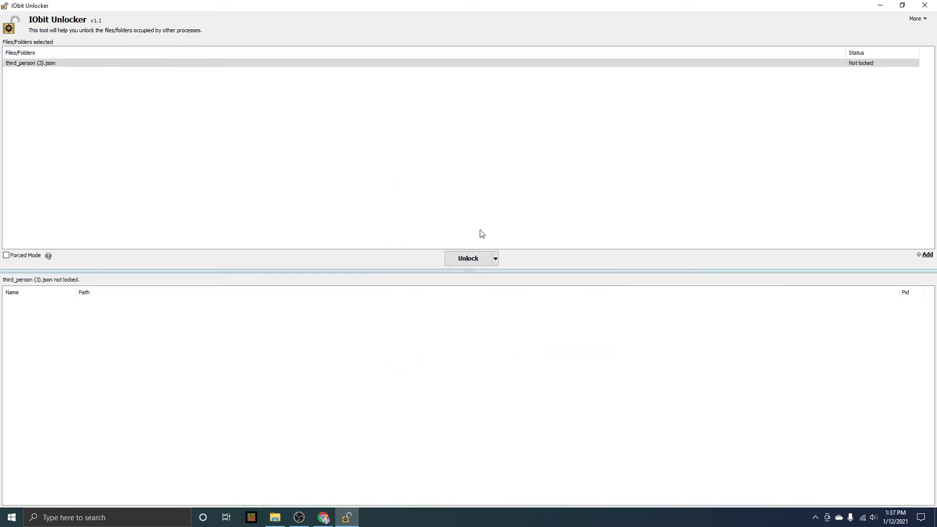
Step: Unlock & Move third_person (3).json into Minecraft's definitions/cameras/cameras folder, then open the speedbridge world
left_click(496, 260)
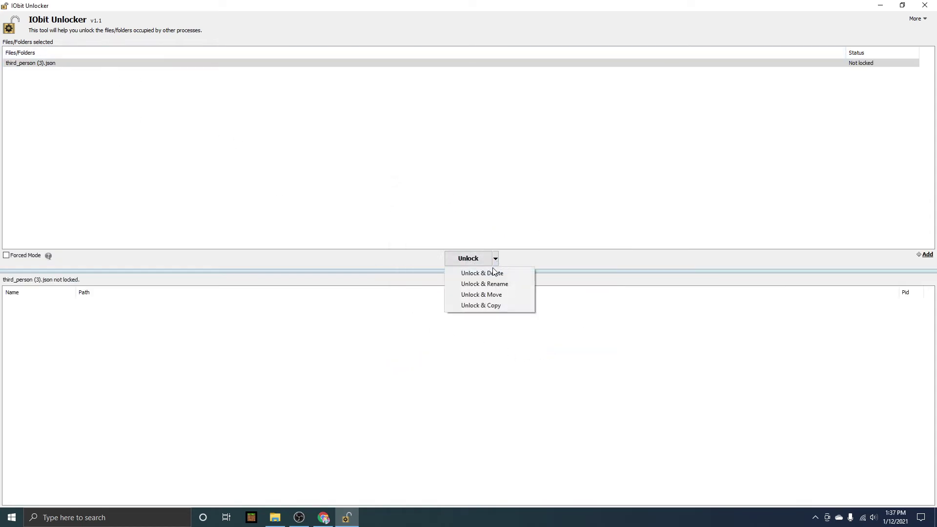
left_click(495, 296)
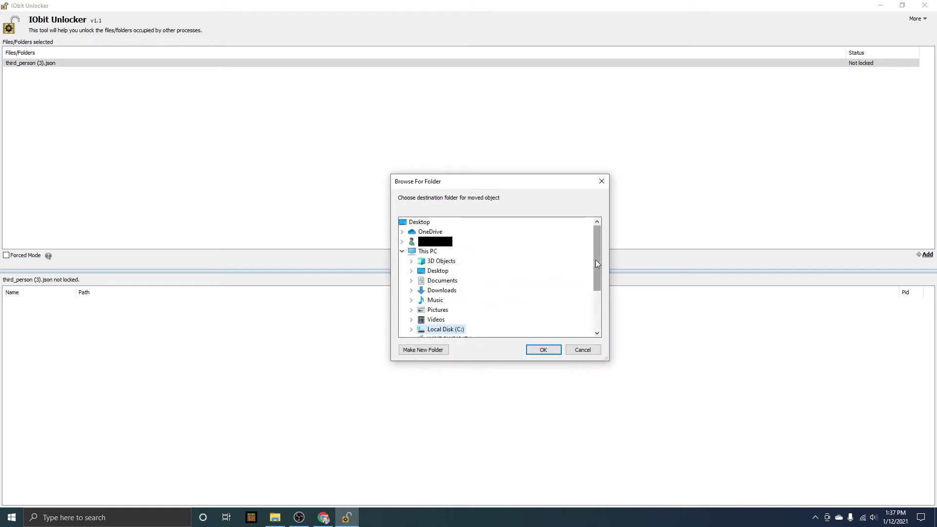
left_click_drag(597, 264, 598, 301)
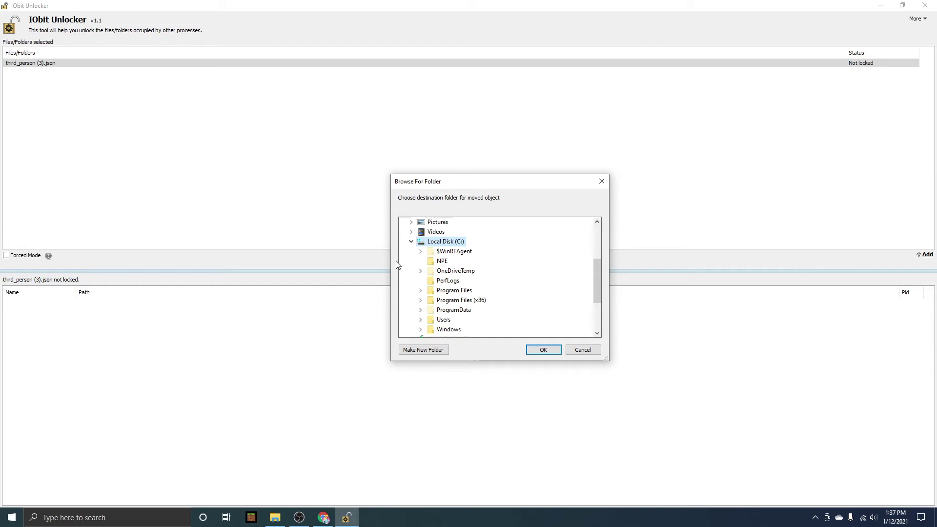
left_click(420, 292)
scroll(454, 291, "down", 2)
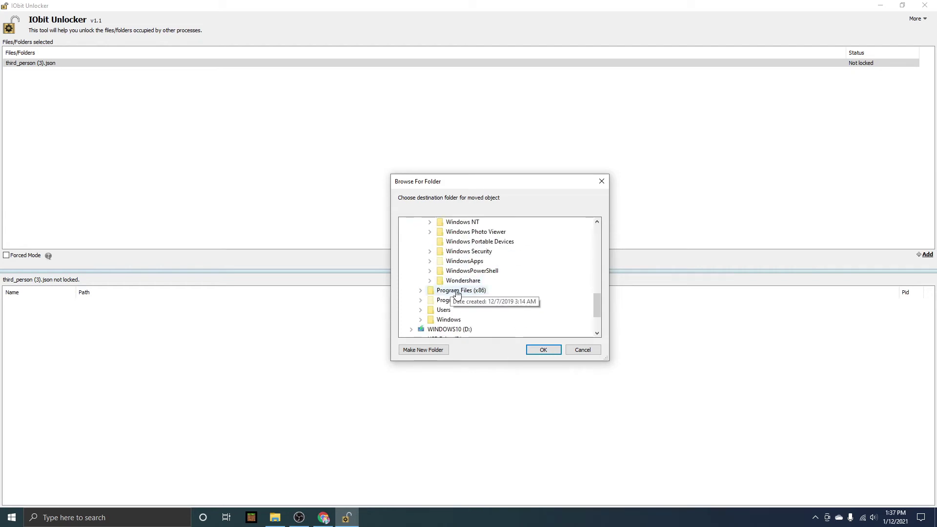
left_click(430, 261)
scroll(439, 273, "down", 8)
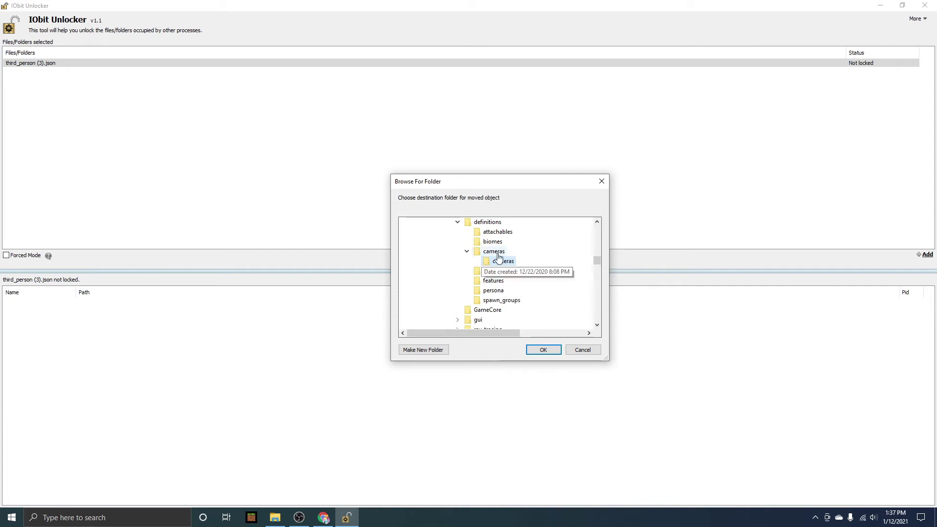
left_click(546, 352)
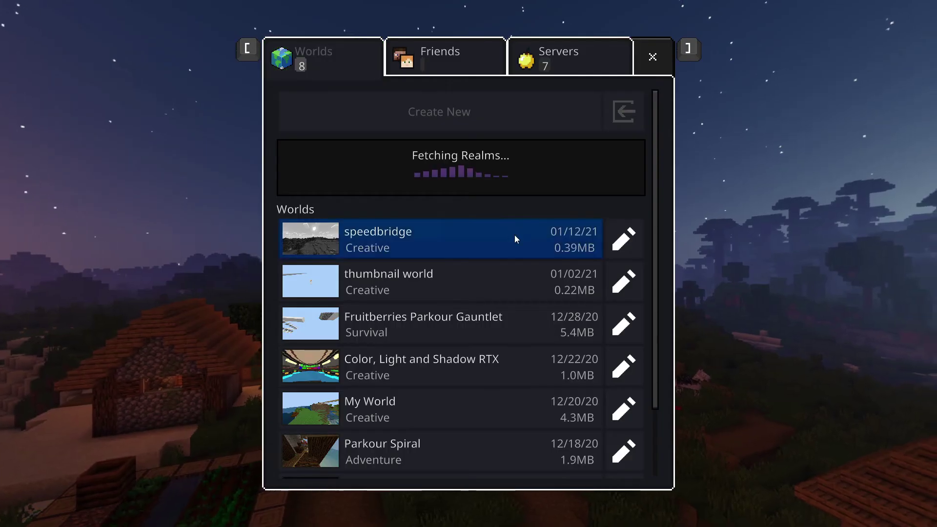
left_click(514, 235)
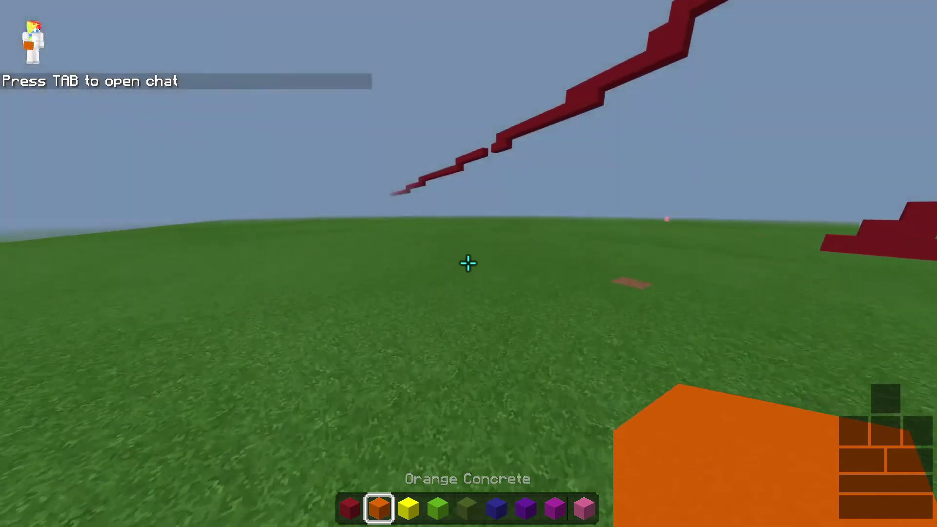
Step: Switch to third person and swing the free-look camera around the player
key("F5")
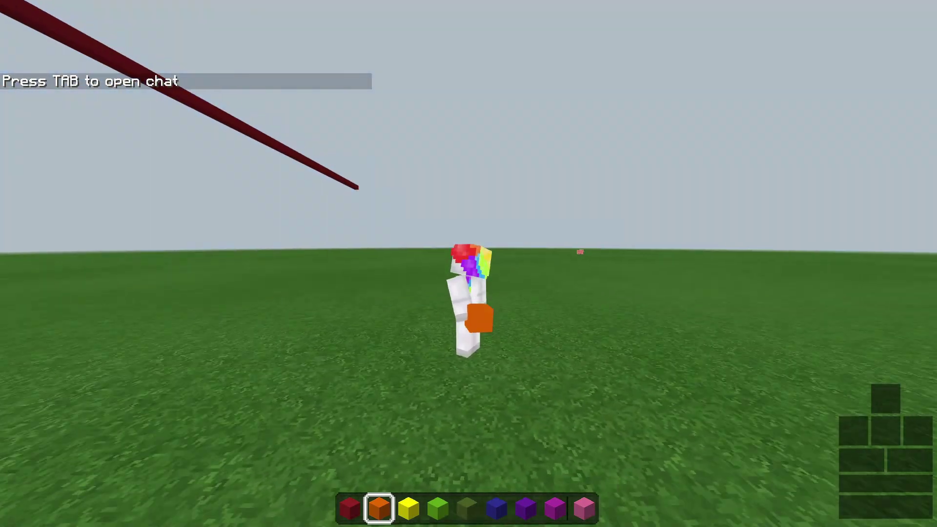
key("w")
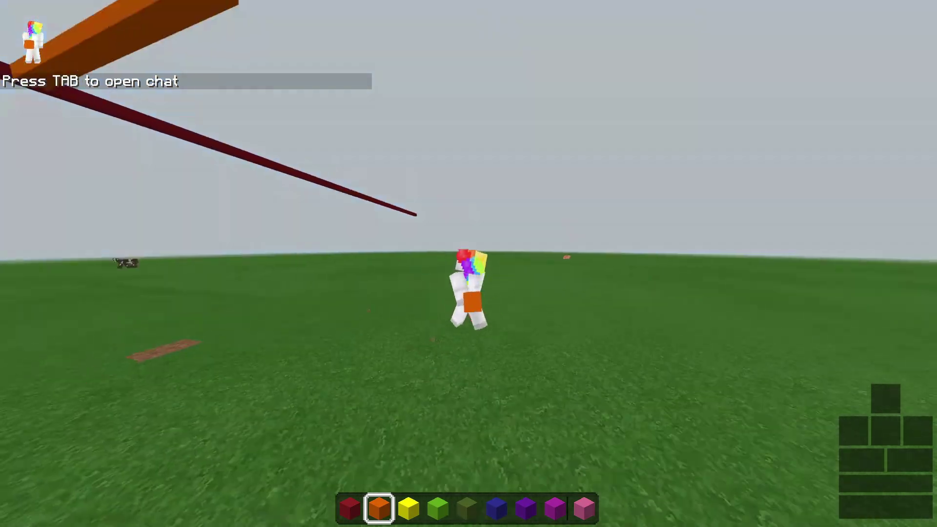
scroll(468, 264, "up", 5)
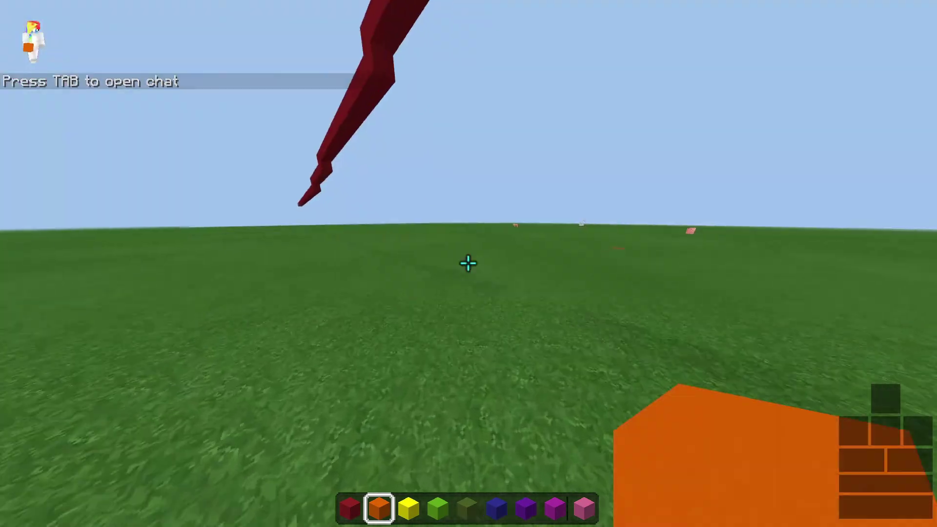
scroll(469, 263, "down", 5)
scroll(469, 263, "up", 3)
scroll(469, 264, "down", 5)
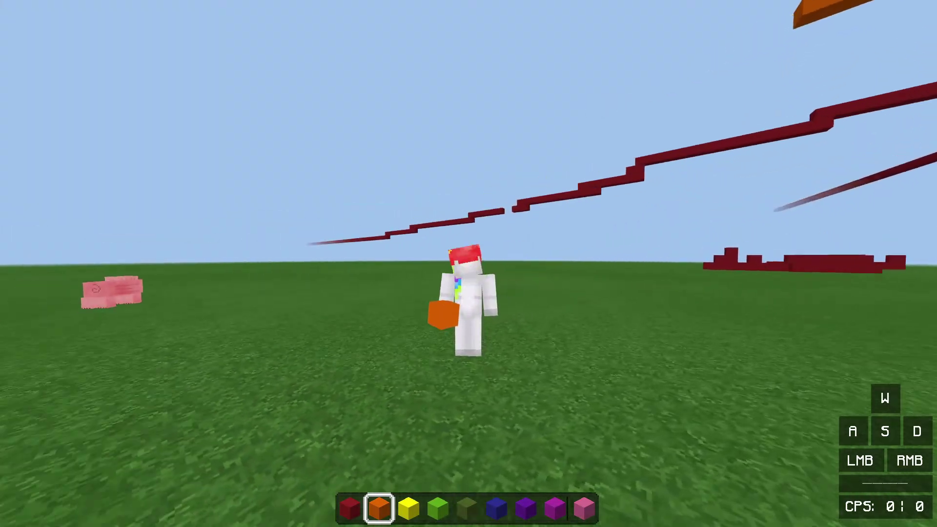
Step: Toggle between first-person and rear third-person views while clicking in the world
key("F5")
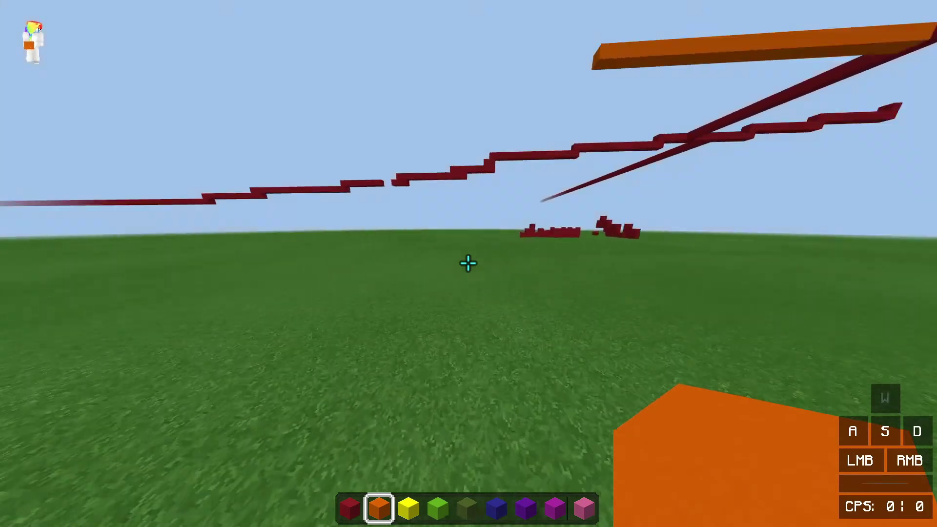
left_click(468, 263)
right_click(468, 263)
key("F5")
left_click(469, 263)
right_click(468, 264)
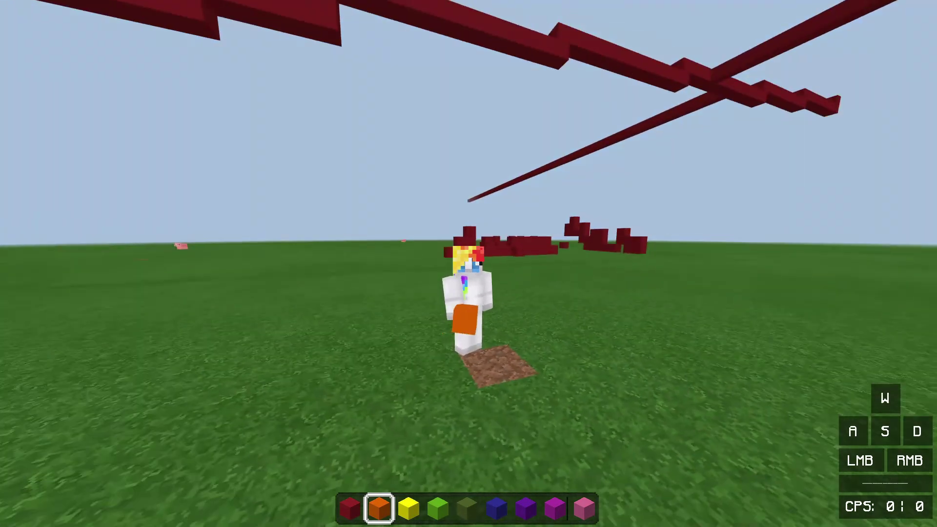
Step: Show the front-facing third-person view while walking the player forward and backward
key("F5")
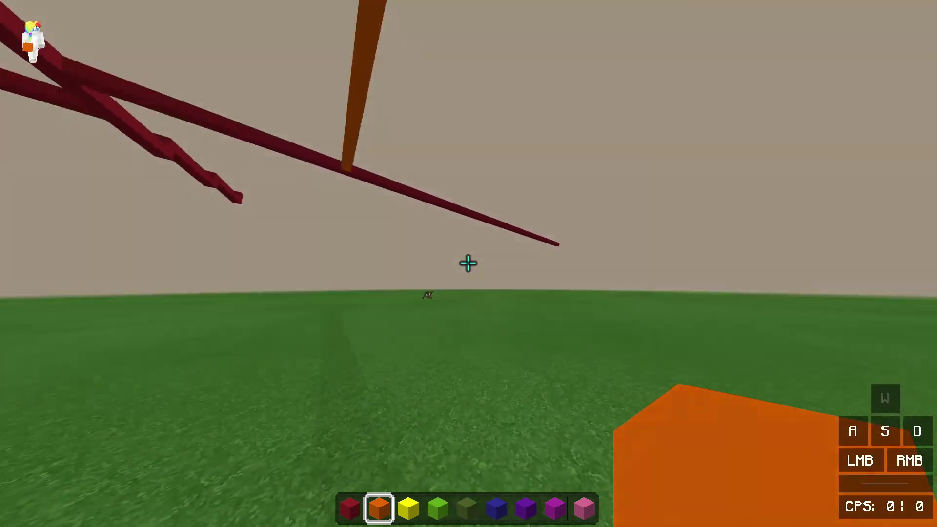
key("F5")
key("F5")
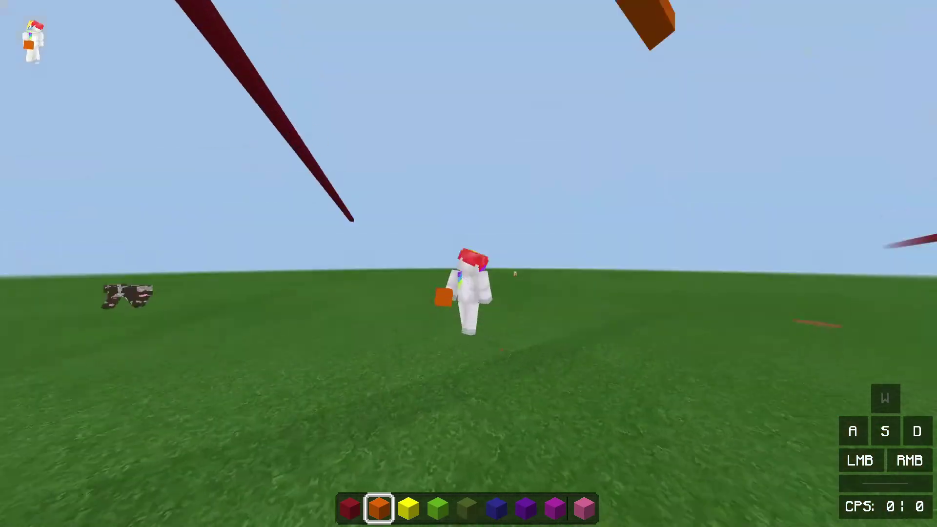
key("w")
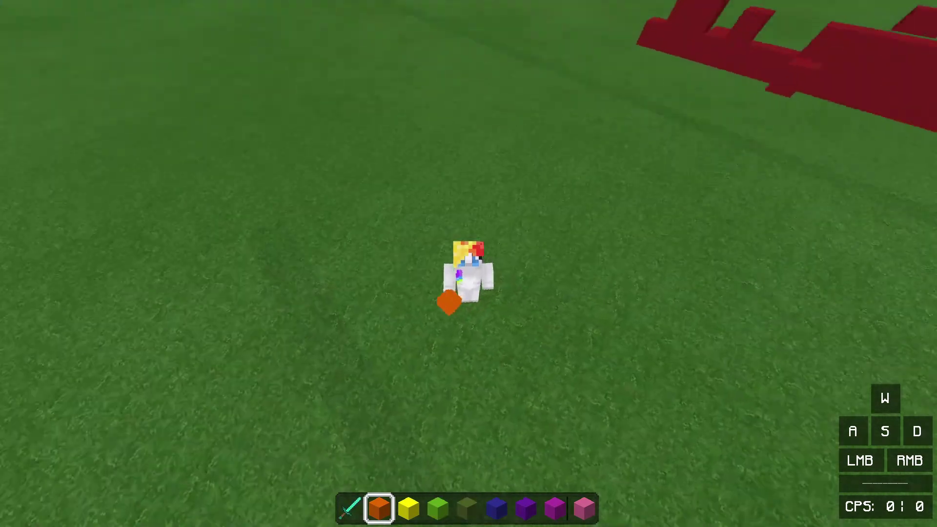
key("s")
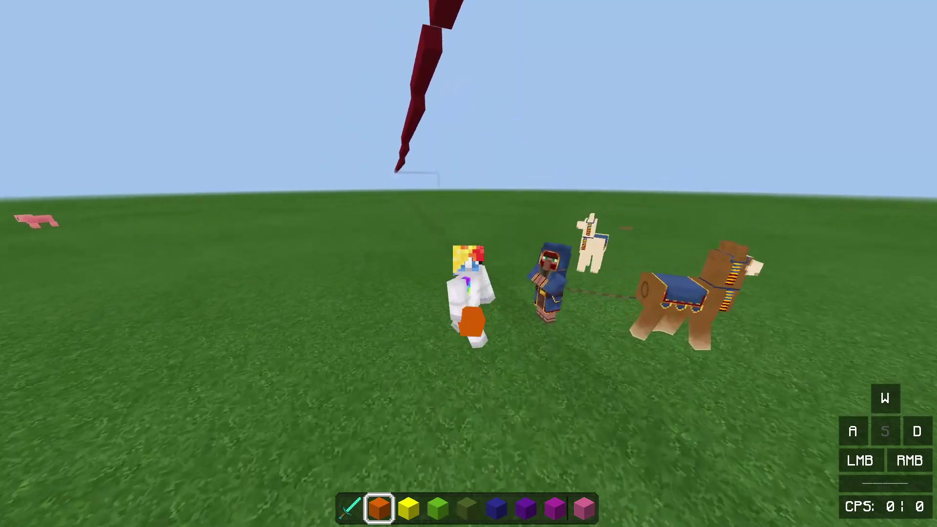
Step: Return to first person, equip the Diamond Sword, and attack the wandering trader
key("F5")
key("1")
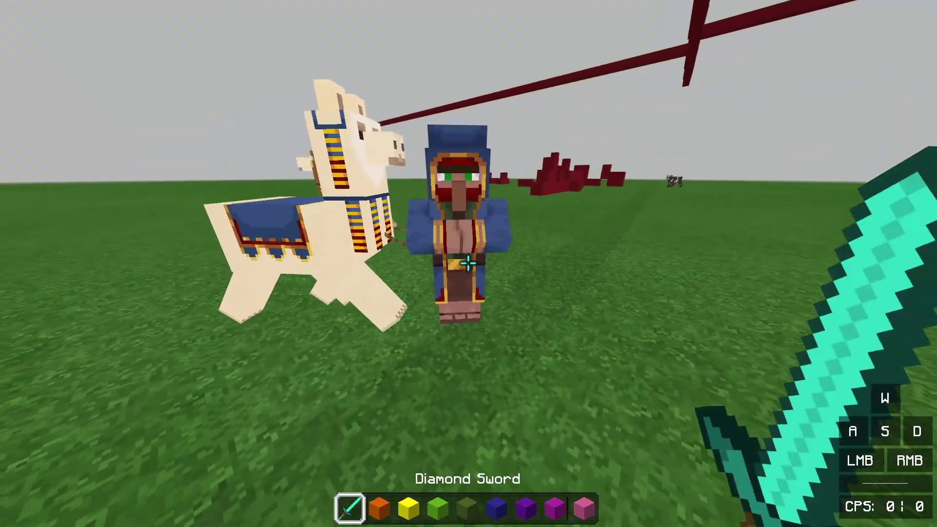
left_click(468, 263)
left_click(469, 264)
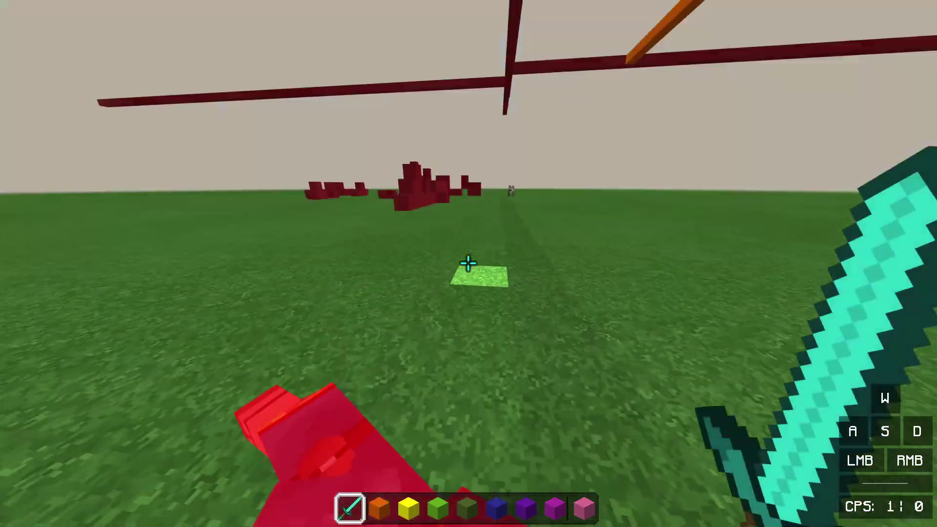